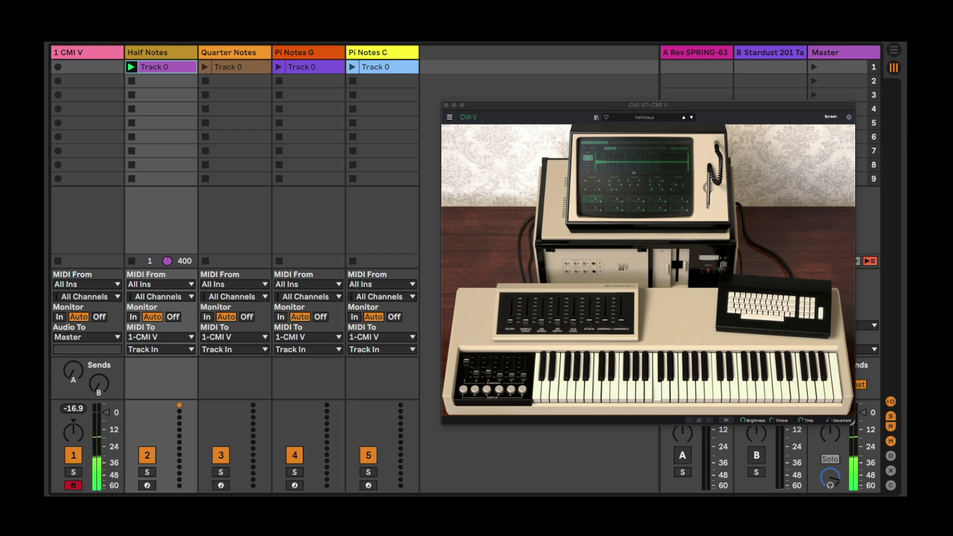
# Step: Audition the Quarter Notes, Pi Notes G and Pi Notes C clips over the playing Half Notes clip, and add Quarter Notes again
pyautogui.click(204, 67)
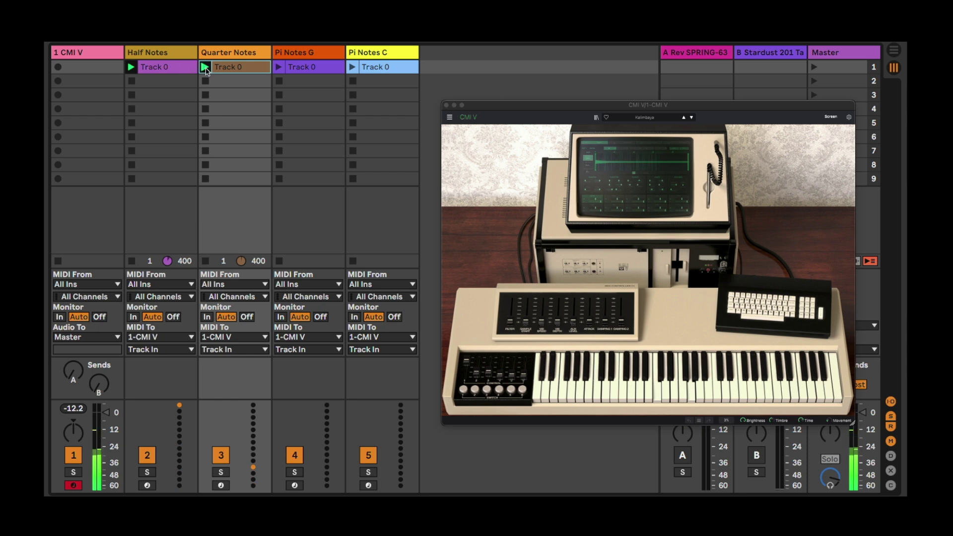
pyautogui.click(206, 81)
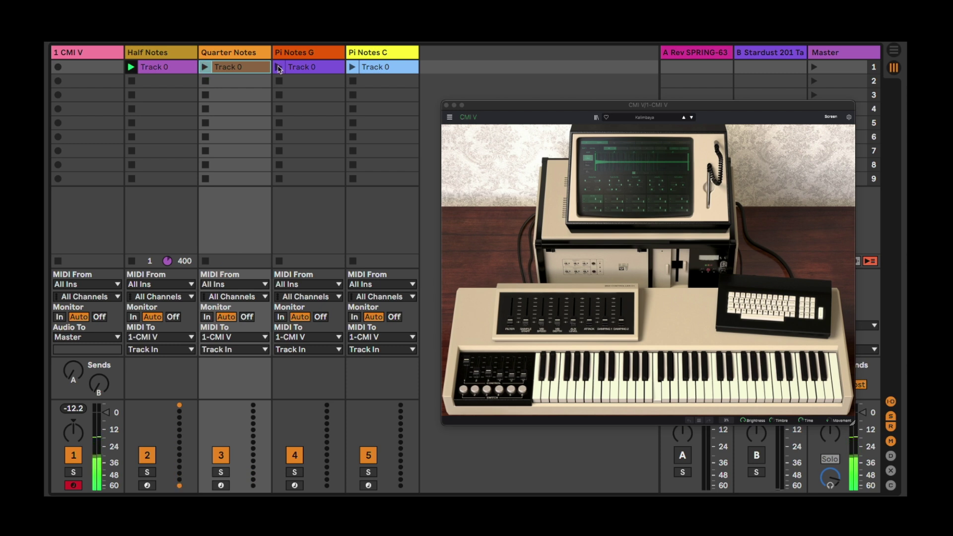
pyautogui.click(280, 67)
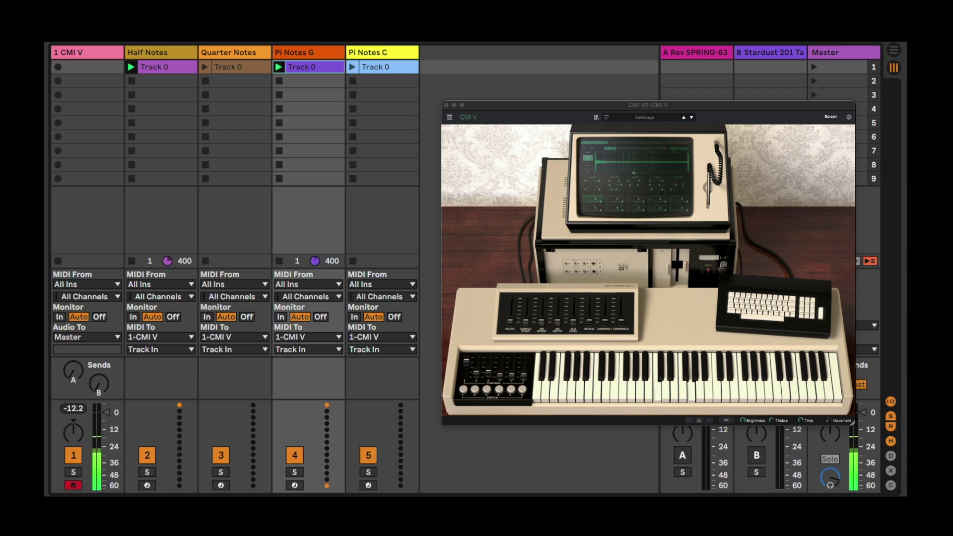
pyautogui.click(279, 80)
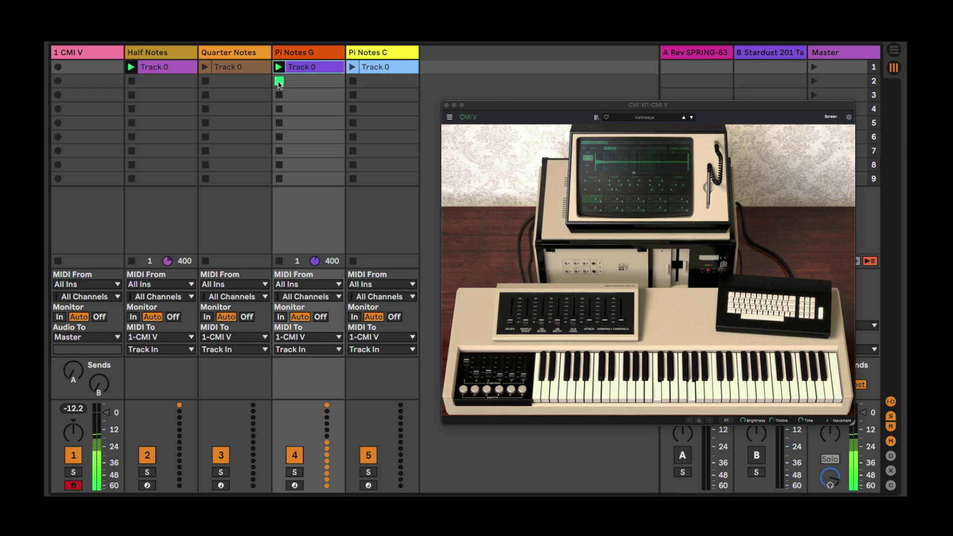
pyautogui.click(352, 68)
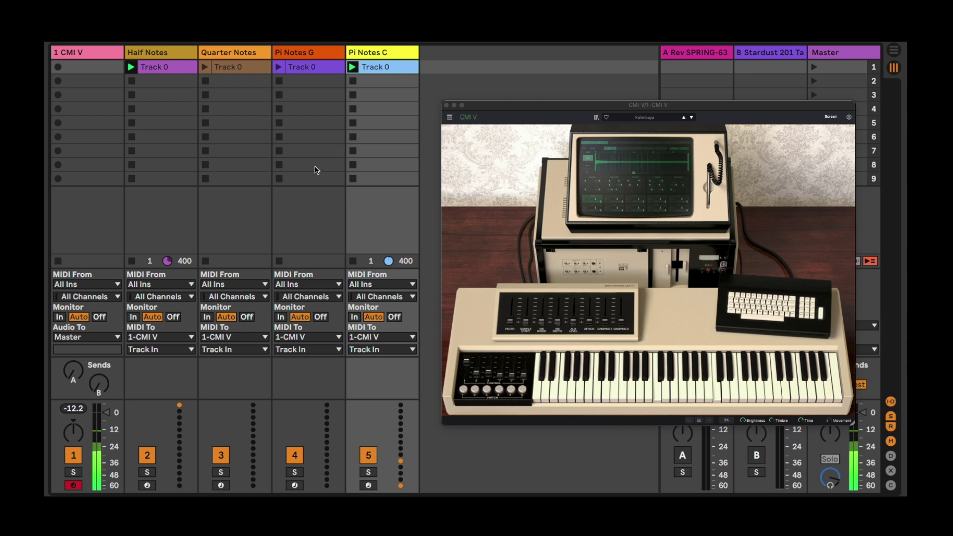
pyautogui.click(205, 68)
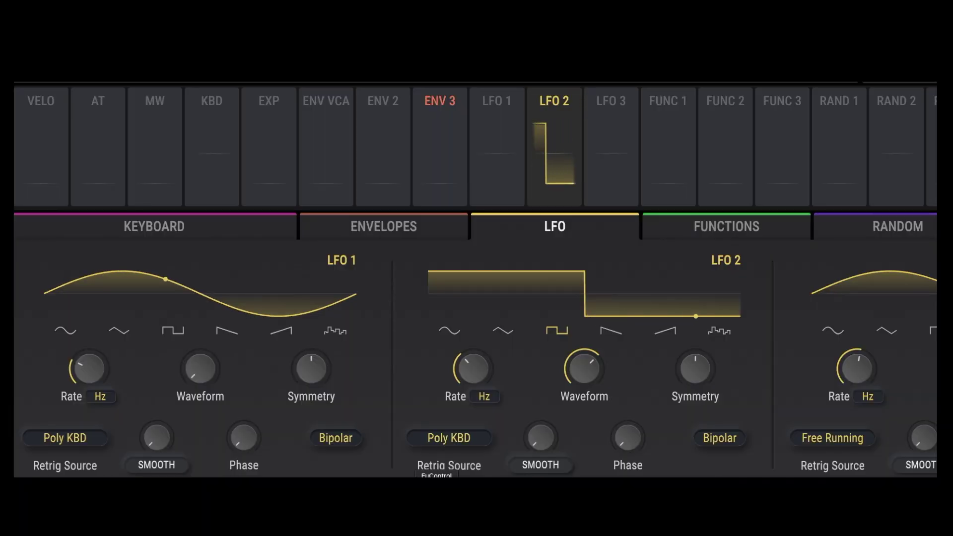
# Step: Raise the rate of the square-wave LFO 2 until it oscillates much faster
pyautogui.moveTo(494, 361); pyautogui.dragTo(497, 354)
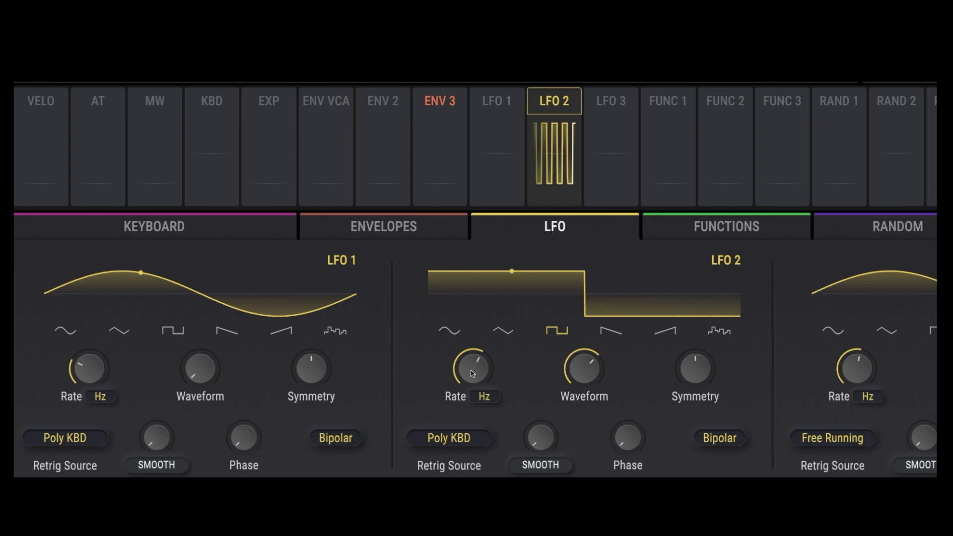
pyautogui.moveTo(472, 373); pyautogui.dragTo(497, 353)
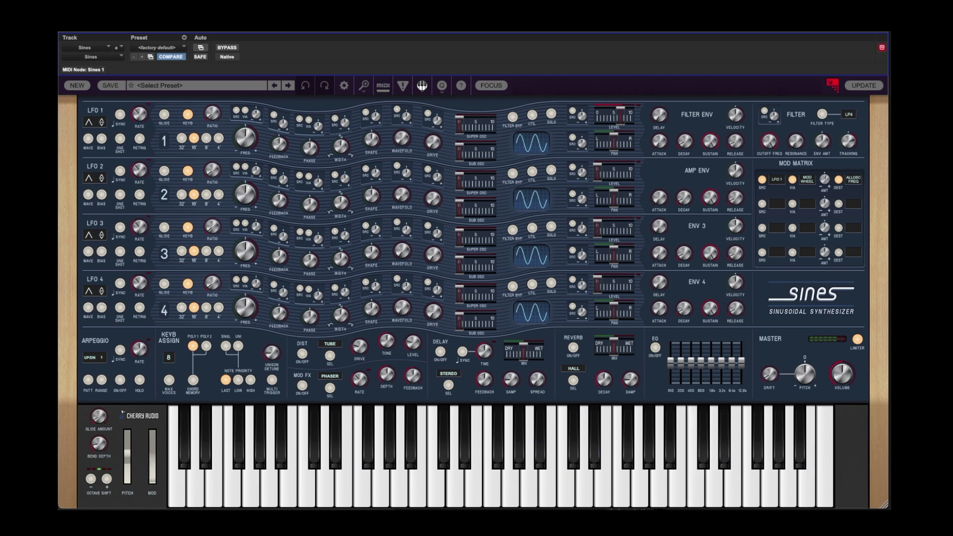
# Step: Set oscillator 2 to the 8' octave and balance the levels at 48.0% for oscillator 1 and 51.4% for oscillator 2
pyautogui.click(210, 195)
pyautogui.moveTo(621, 120); pyautogui.dragTo(614, 123)
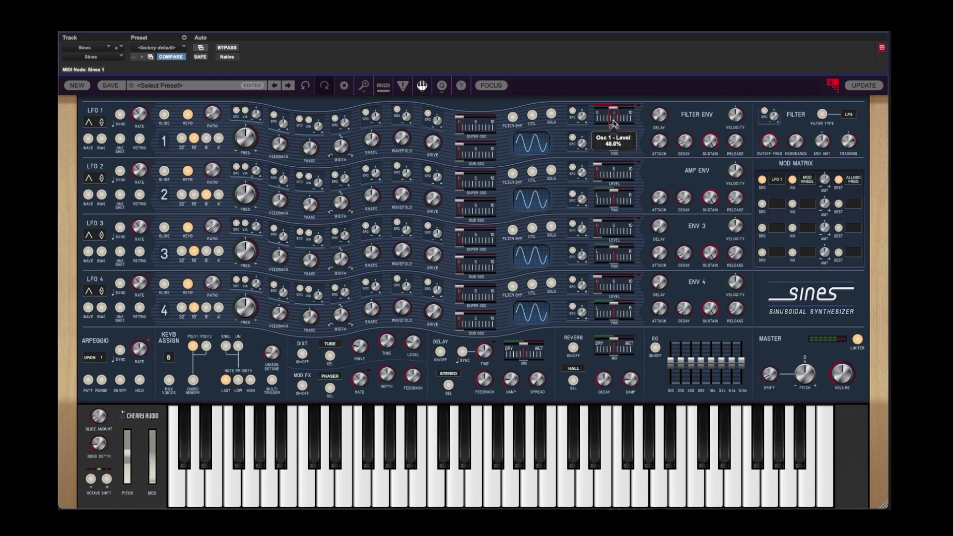
pyautogui.moveTo(604, 173); pyautogui.dragTo(612, 174)
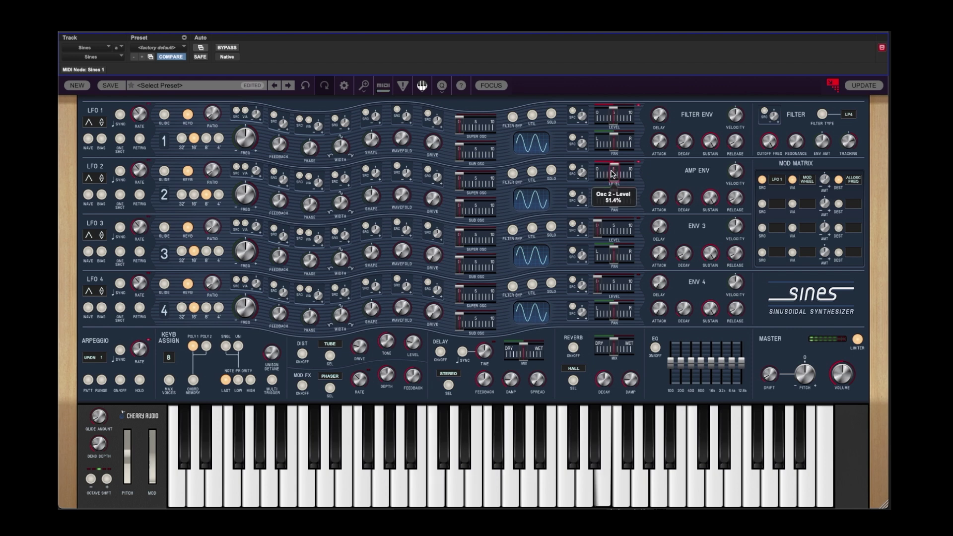
# Step: Set oscillator 3 to 8' and oscillator 4 to 4', raising both of their levels to about halfway
pyautogui.click(205, 253)
pyautogui.moveTo(598, 222); pyautogui.dragTo(618, 222)
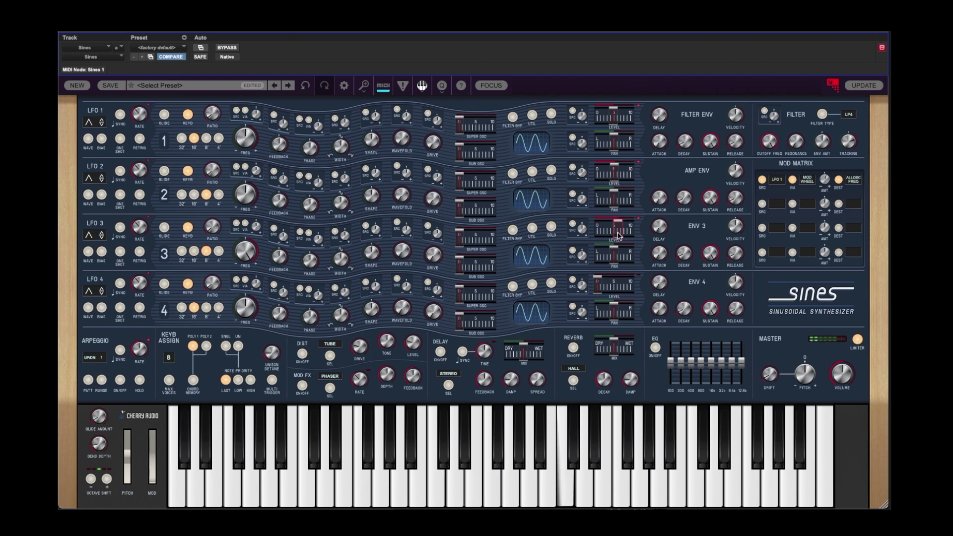
pyautogui.moveTo(598, 285); pyautogui.dragTo(614, 286)
pyautogui.click(219, 307)
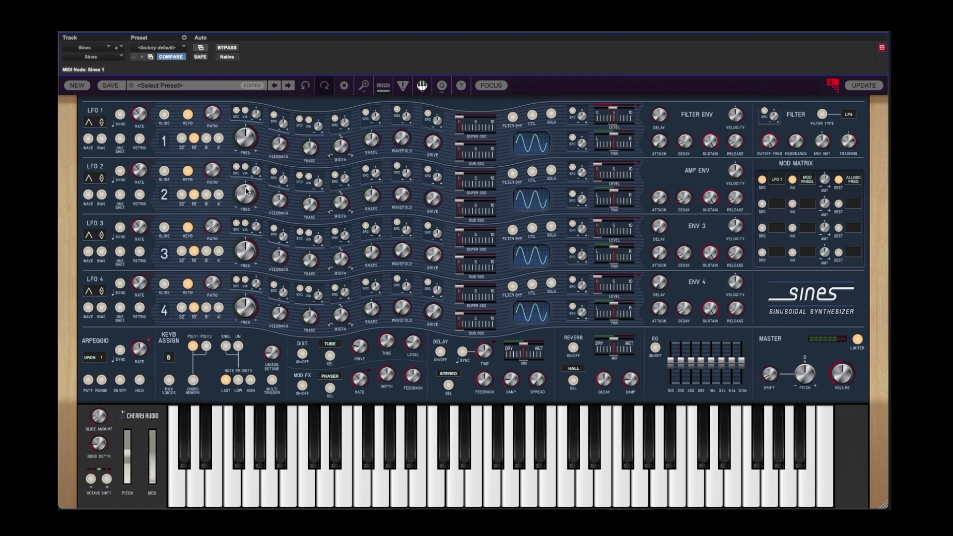
# Step: Set the tune of oscillator 2 to 9.91
pyautogui.moveTo(247, 191)
pyautogui.write('9')
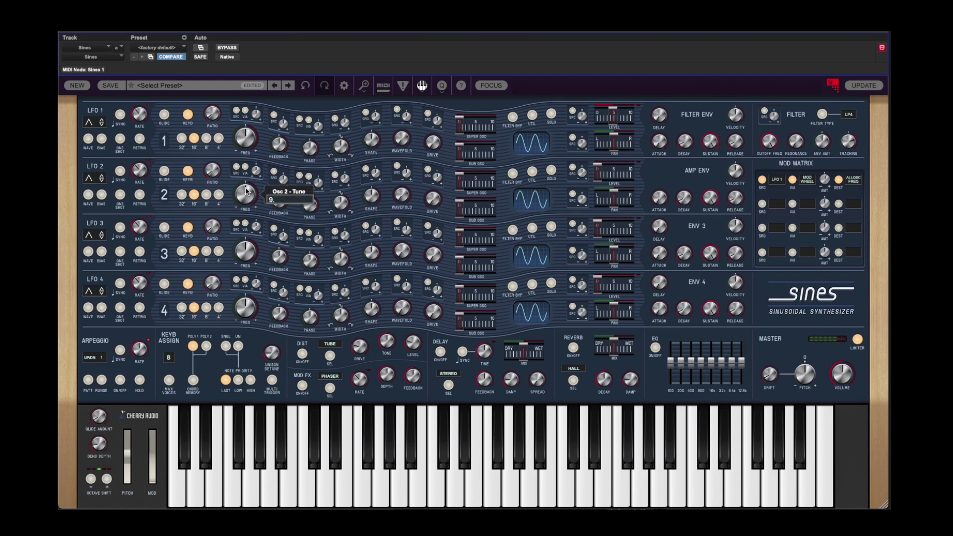
pyautogui.write('.91')
pyautogui.press('Return')
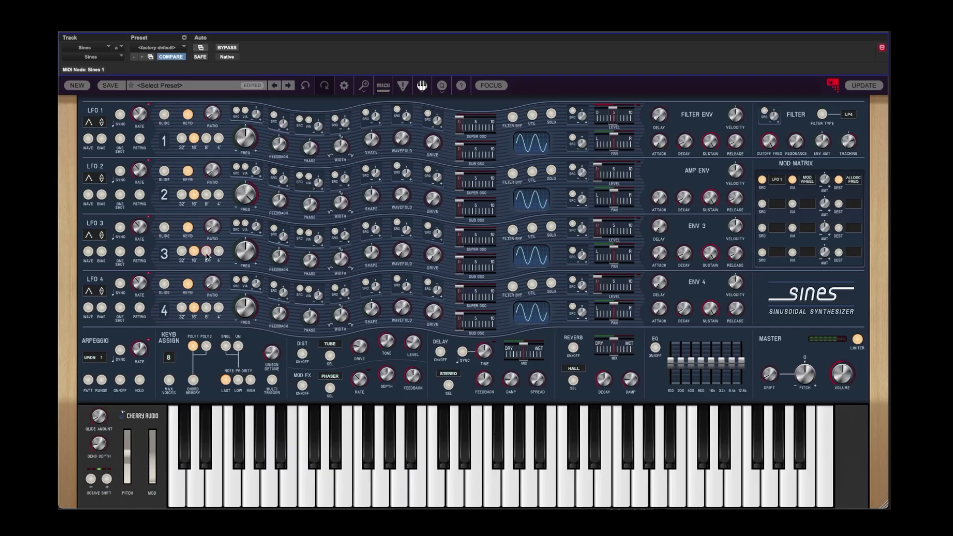
# Step: Tune oscillator 3, raise its level to about halfway, and set oscillator 2's level to 46.9%
pyautogui.moveTo(249, 254)
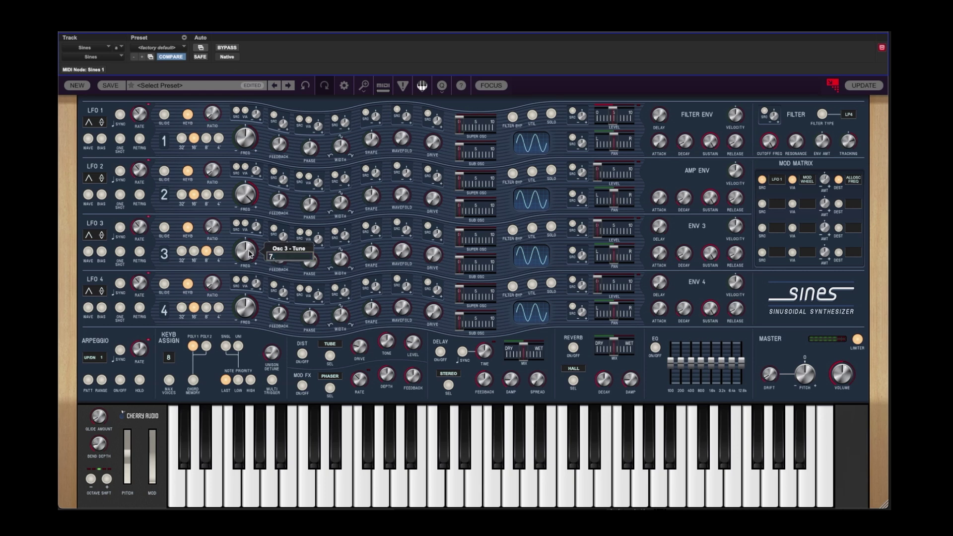
pyautogui.moveTo(599, 232); pyautogui.dragTo(614, 231)
pyautogui.moveTo(600, 175); pyautogui.dragTo(614, 176)
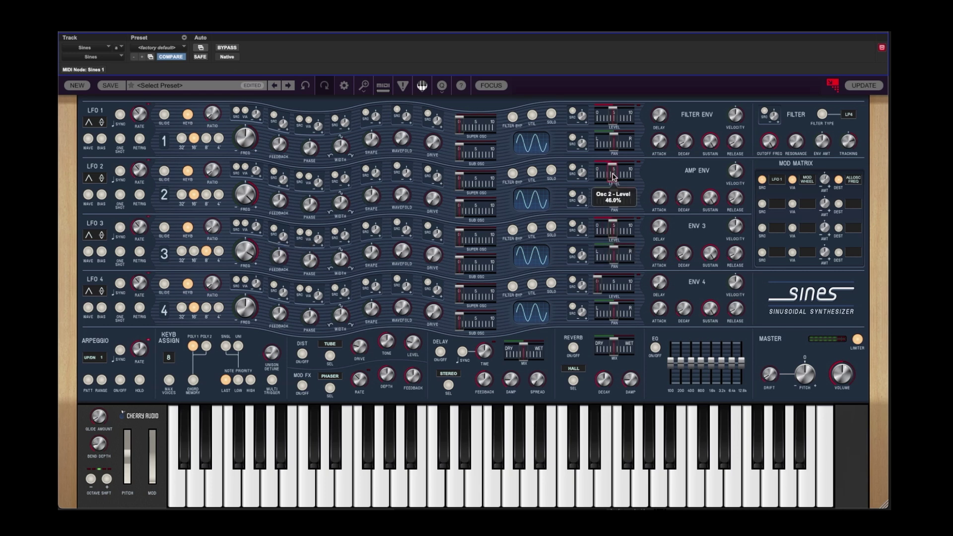
# Step: Set oscillator 4 to the 4' octave with a level of 49.2%
pyautogui.click(219, 308)
pyautogui.moveTo(598, 278); pyautogui.dragTo(613, 278)
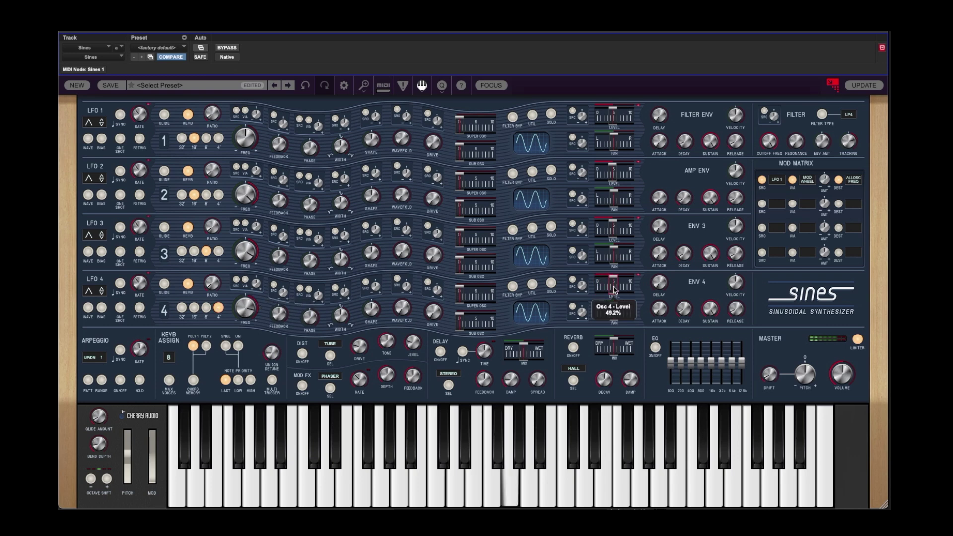
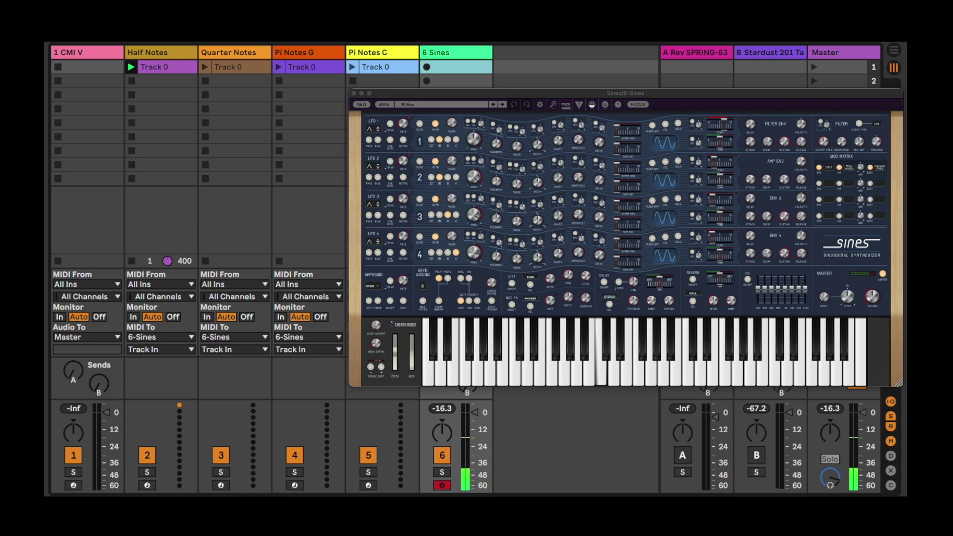
# Step: Launch the Quarter Notes and Pi Notes C clips alongside Half Notes to hear them through the Sines synth
pyautogui.click(205, 67)
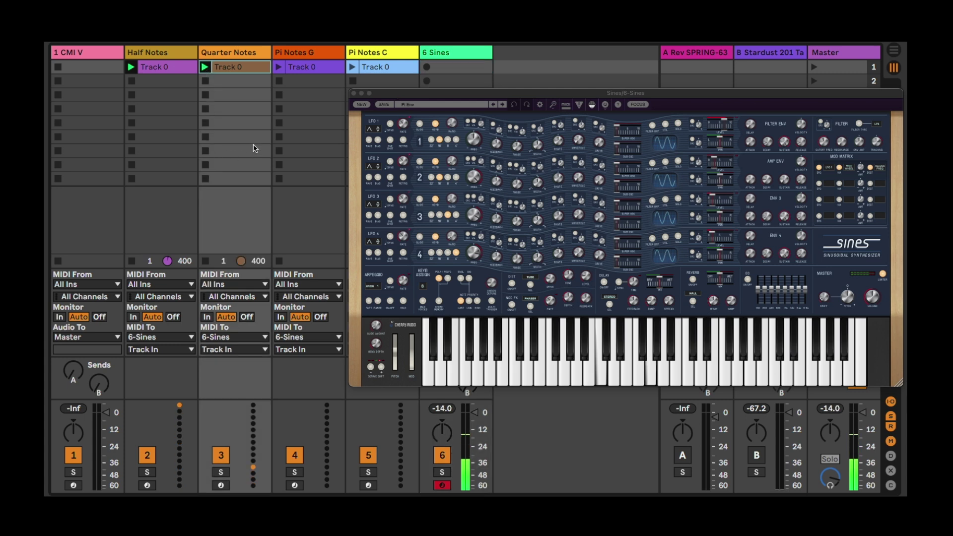
pyautogui.click(353, 67)
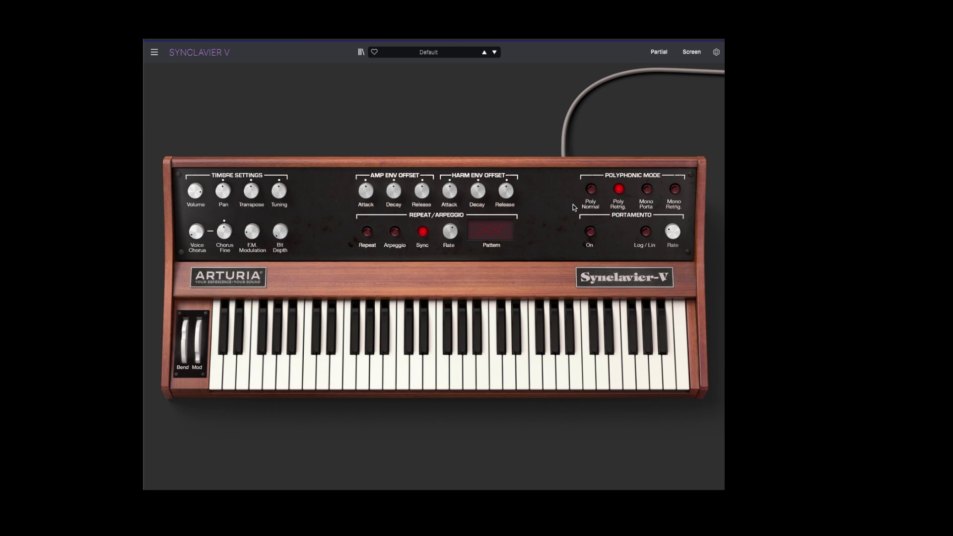
# Step: Open the Synclavier V partial editor, adjust the partial volumes in the mixer, and return to the engine page
pyautogui.click(659, 52)
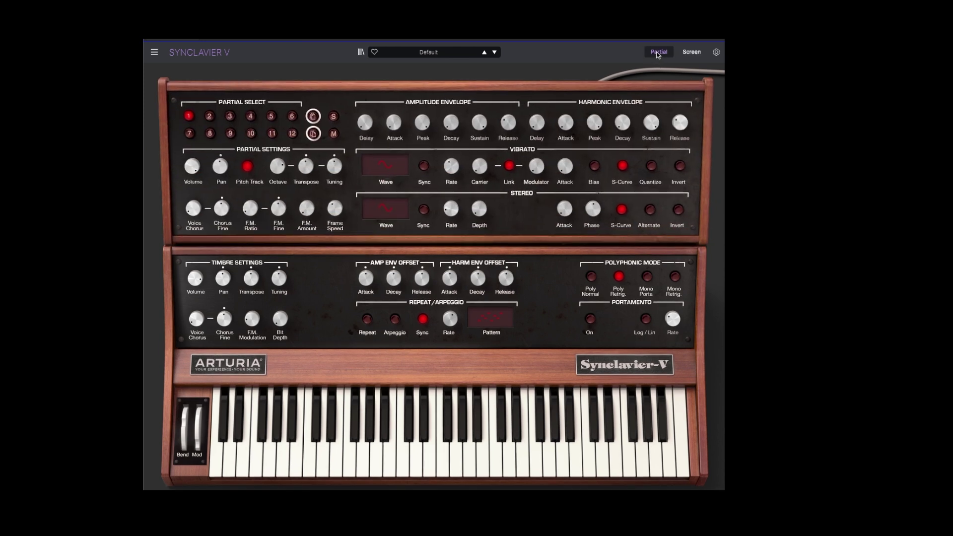
pyautogui.click(685, 53)
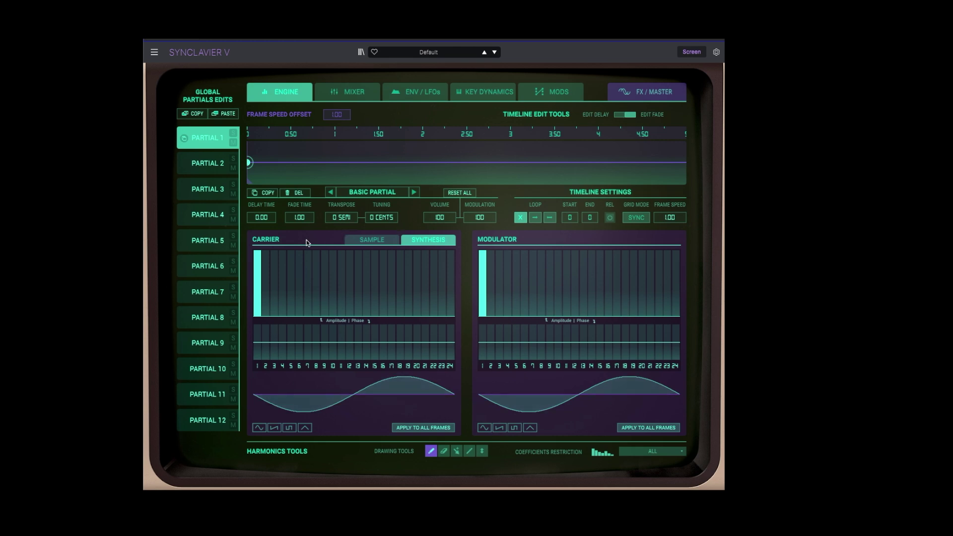
pyautogui.click(355, 97)
pyautogui.moveTo(269, 138)
pyautogui.mouseDown()
pyautogui.moveTo(250, 190)
pyautogui.moveTo(260, 201)
pyautogui.moveTo(259, 242)
pyautogui.mouseUp()
pyautogui.click(286, 102)
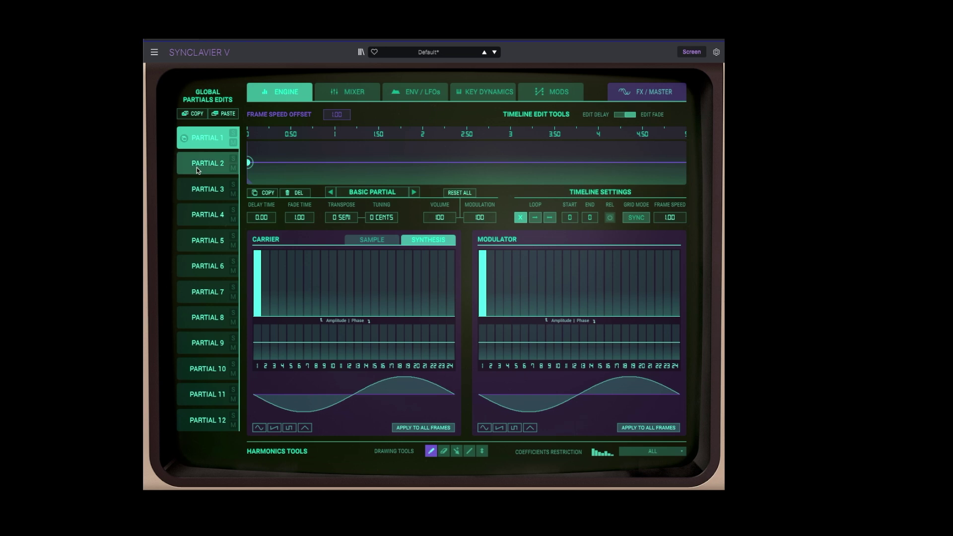
# Step: Transpose partial 2 by +9 semitones and +91 cents, and partial 3 by +19 semitones and +81 cents
pyautogui.click(197, 168)
pyautogui.moveTo(340, 219); pyautogui.dragTo(383, 216)
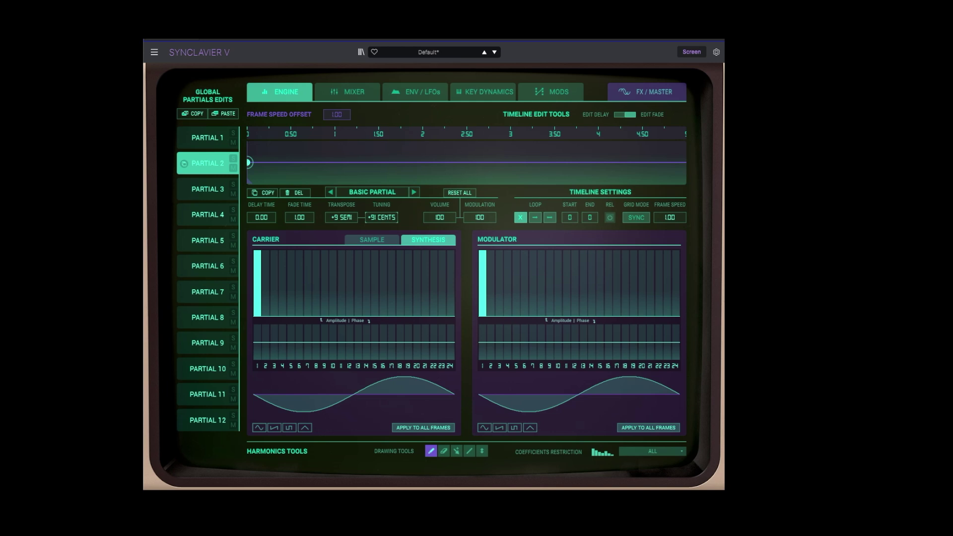
pyautogui.click(212, 195)
pyautogui.moveTo(380, 216); pyautogui.dragTo(380, 216)
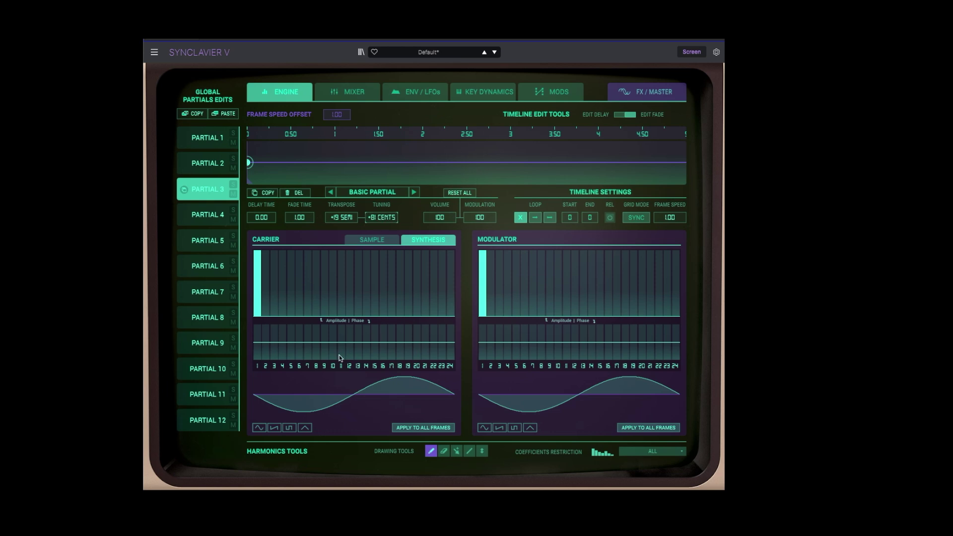
# Step: Transpose and fine-tune partial 4, and transpose partial 5 by +39 semitones with its own tuning offset in cents
pyautogui.click(208, 215)
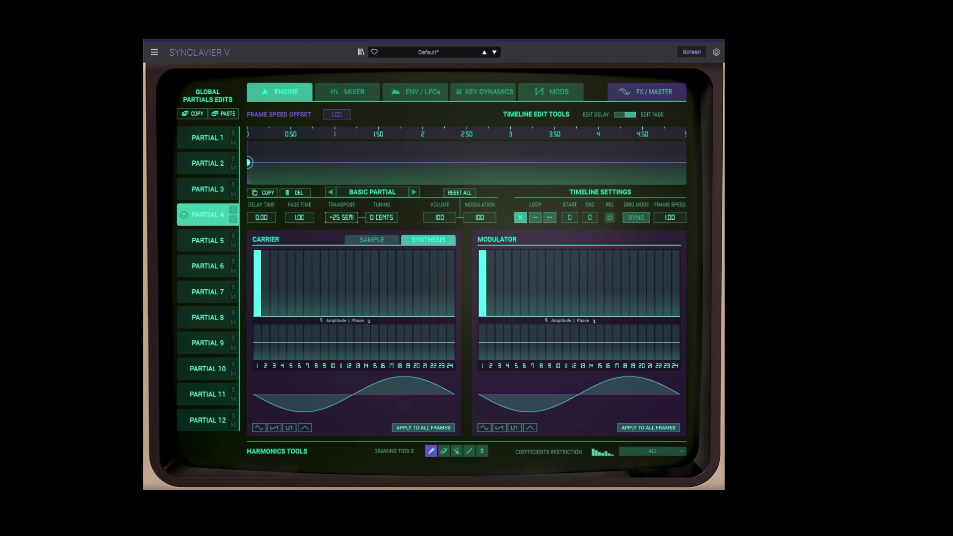
pyautogui.moveTo(337, 218); pyautogui.dragTo(381, 216)
pyautogui.click(208, 240)
pyautogui.moveTo(338, 217); pyautogui.dragTo(338, 194)
pyautogui.moveTo(391, 226); pyautogui.dragTo(391, 216)
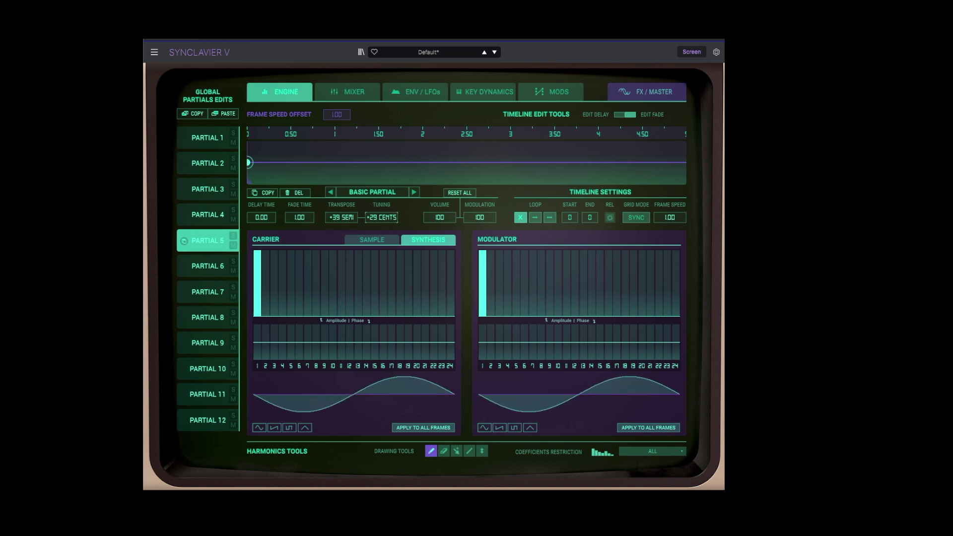
pyautogui.moveTo(391, 215); pyautogui.dragTo(391, 213)
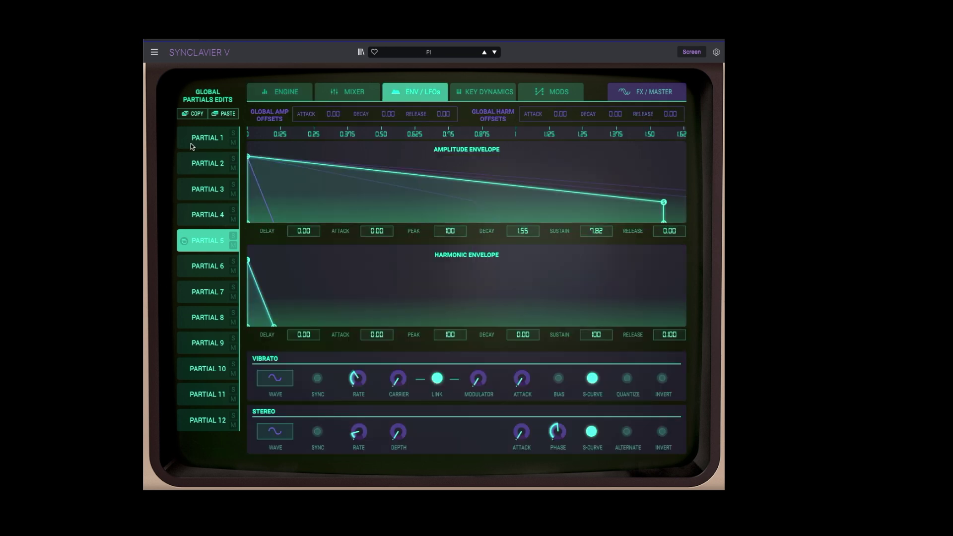
# Step: Compare the amplitude and harmonic envelopes of partials 2 through 5
pyautogui.click(192, 158)
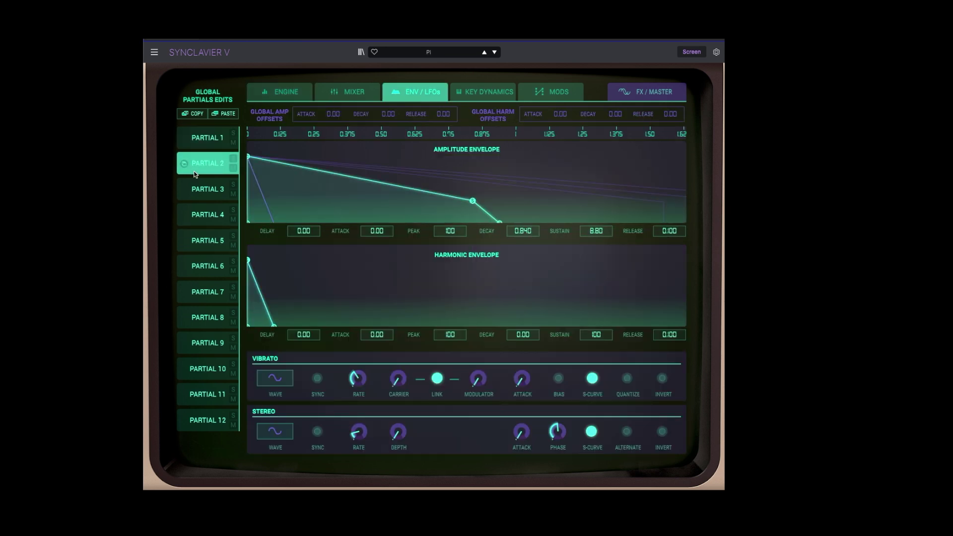
pyautogui.click(194, 183)
pyautogui.click(197, 213)
pyautogui.click(200, 239)
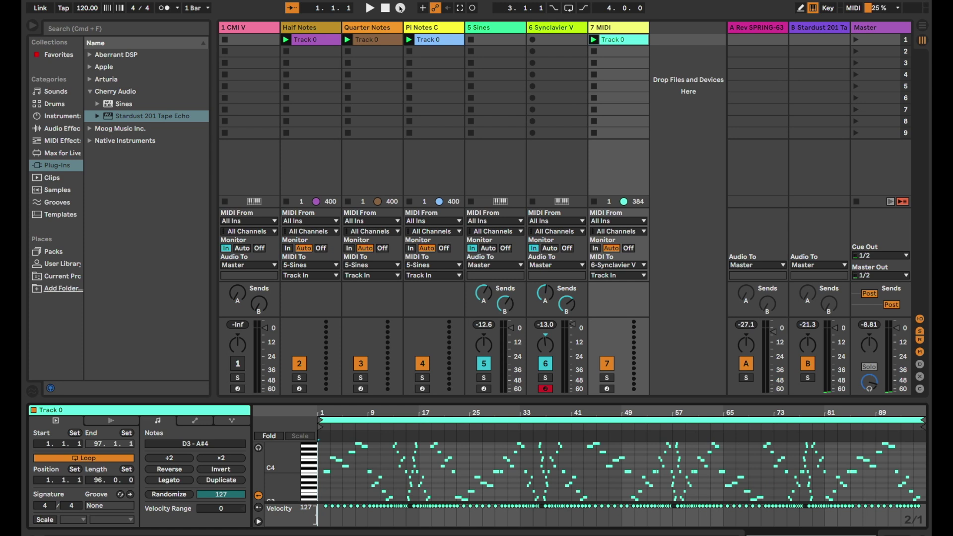
# Step: Start recording in Ableton Live with the Half Notes, Quarter Notes, Pi Notes C and 7 MIDI clips playing
pyautogui.click(400, 8)
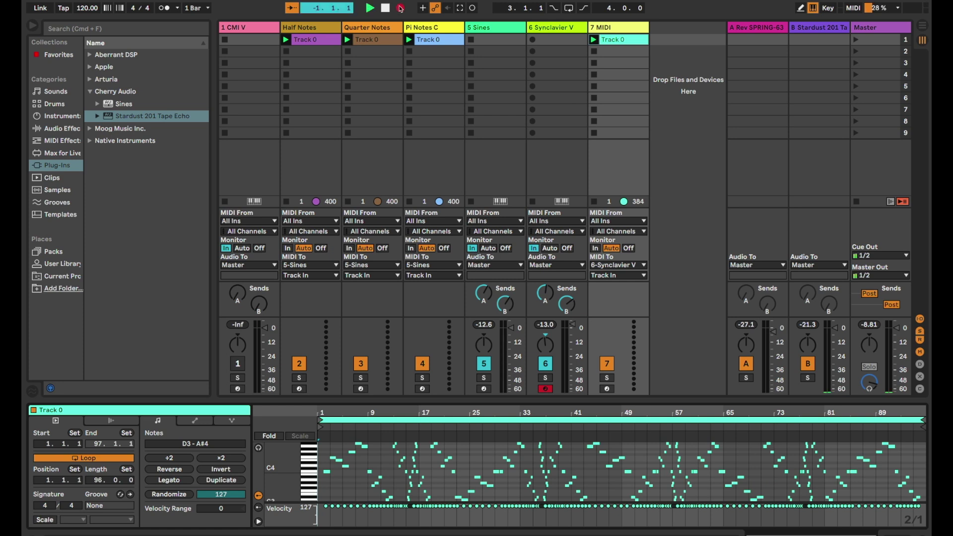